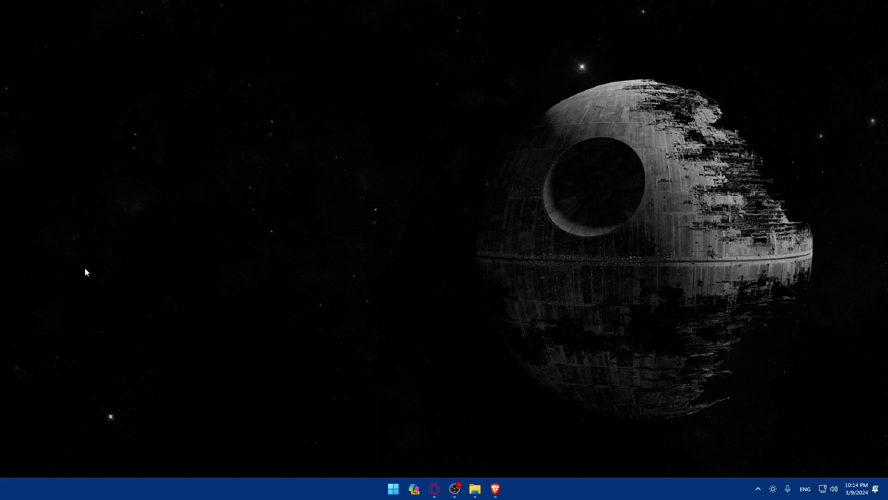
In Brave, search Google for 'demo trading bitget'.
{"action": "mouse_move", "coordinate": [495, 486]}
{"action": "left_mouse_down"}
{"action": "mouse_move", "coordinate": [435, 492]}
{"action": "mouse_move", "coordinate": [531, 491]}
{"action": "mouse_move", "coordinate": [435, 490]}
{"action": "mouse_move", "coordinate": [499, 491]}
{"action": "left_mouse_up"}
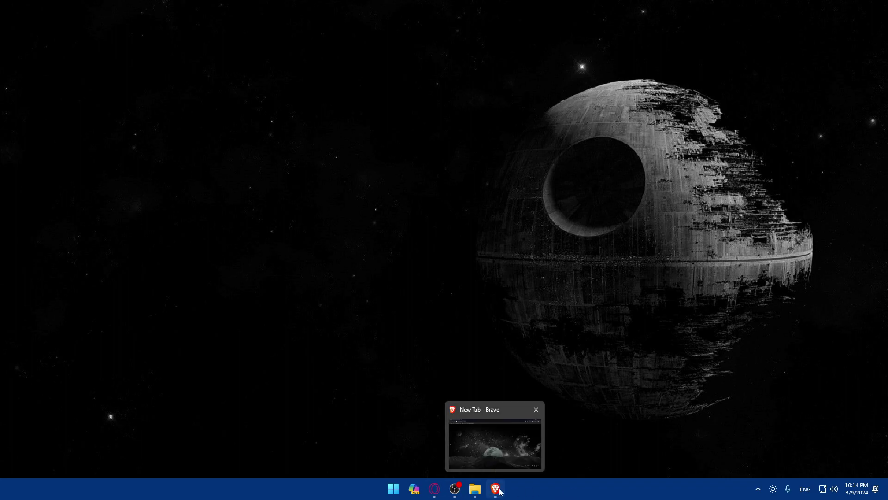
{"action": "left_click", "coordinate": [496, 489]}
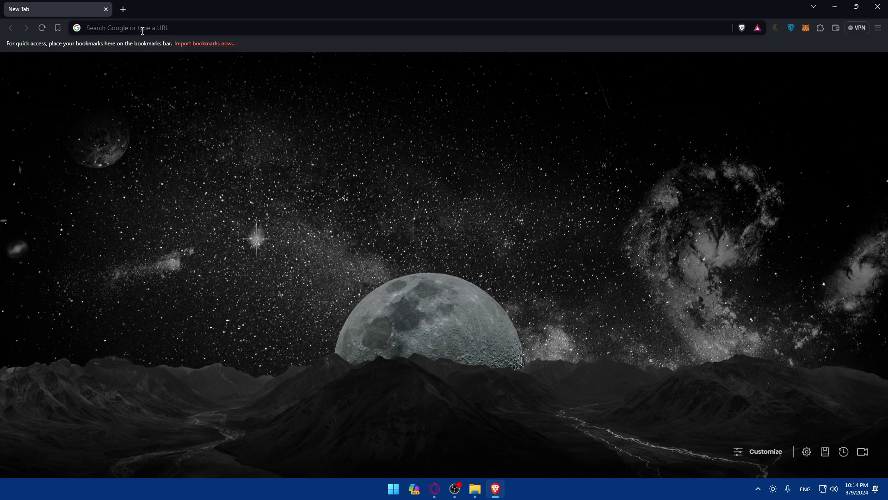
{"action": "left_click", "coordinate": [143, 31]}
{"action": "type", "text": "demo t"}
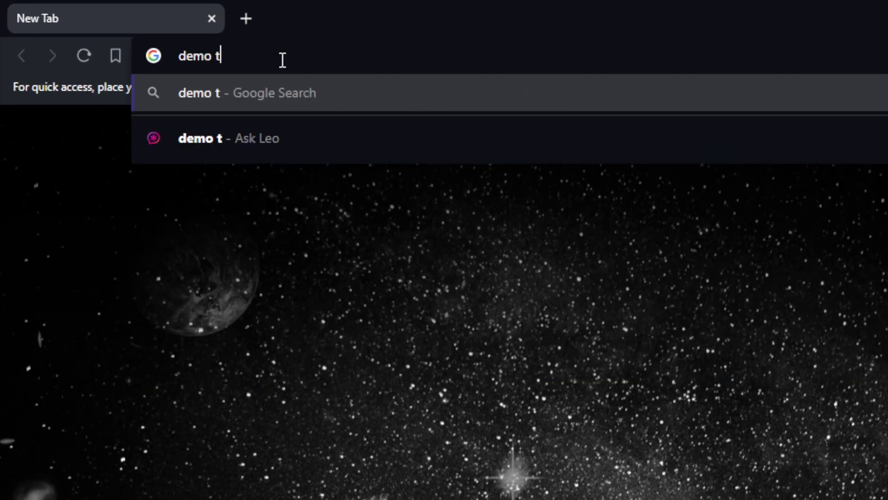
{"action": "type", "text": "rading bitget"}
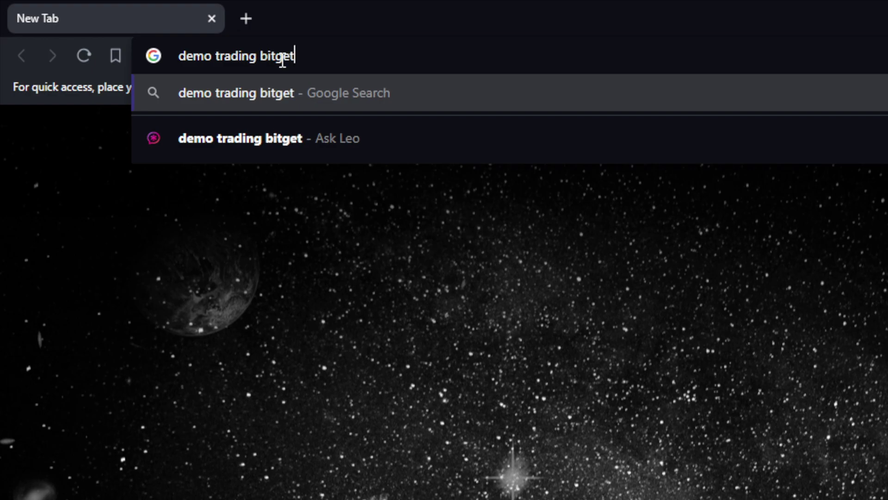
{"action": "key", "text": "Return"}
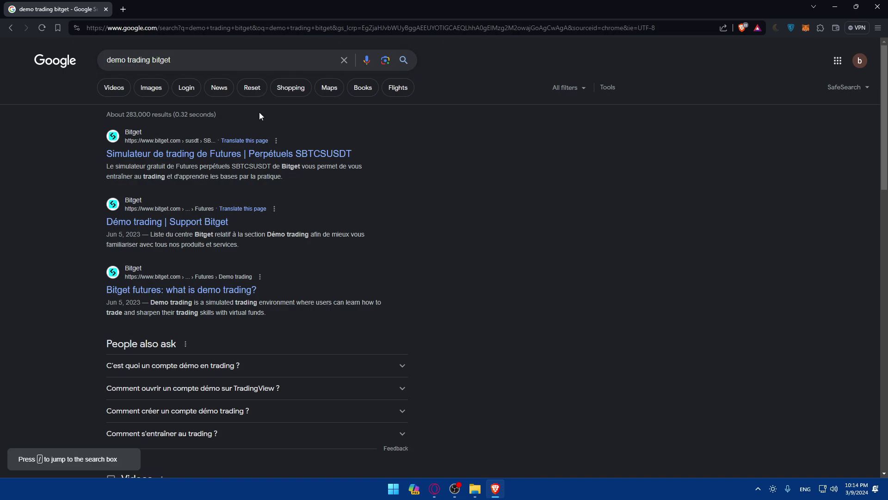
Open the Démo trading support page and the 'what is demo trading' result in new tabs.
{"action": "middle_click", "coordinate": [178, 223]}
{"action": "middle_click", "coordinate": [209, 296]}
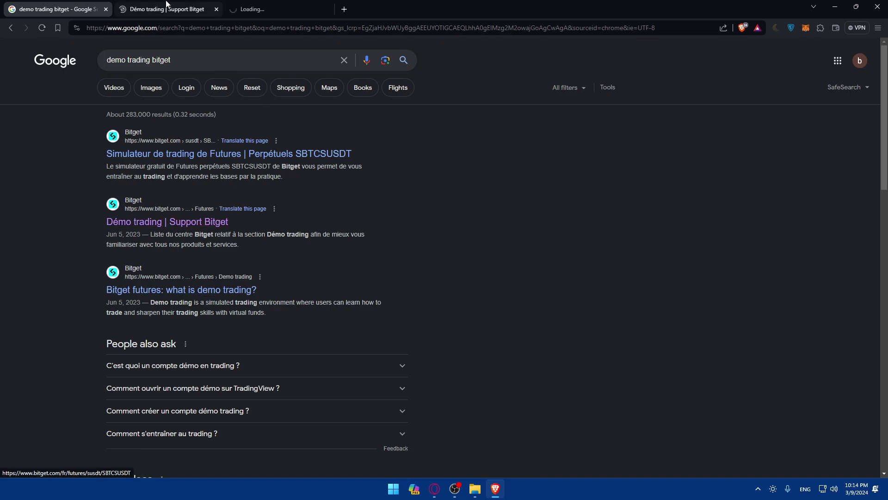
{"action": "left_click", "coordinate": [185, 9]}
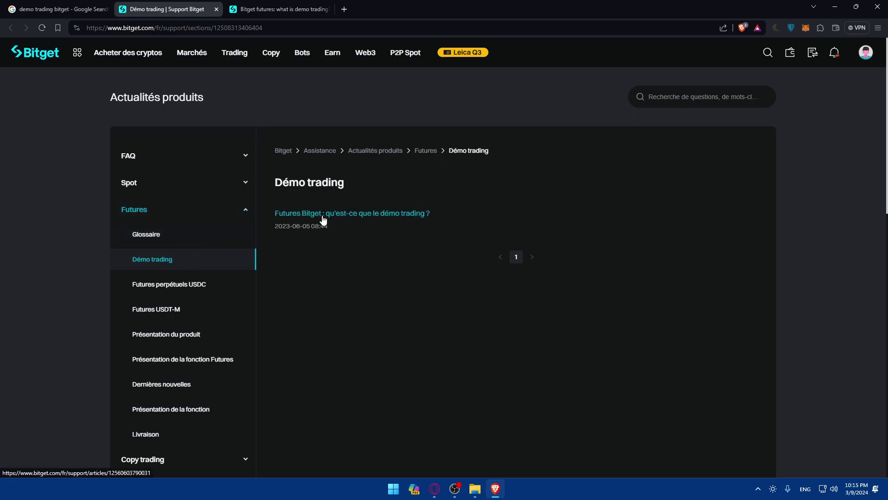
{"action": "scroll", "coordinate": [323, 219], "scroll_direction": "down", "scroll_amount": 10}
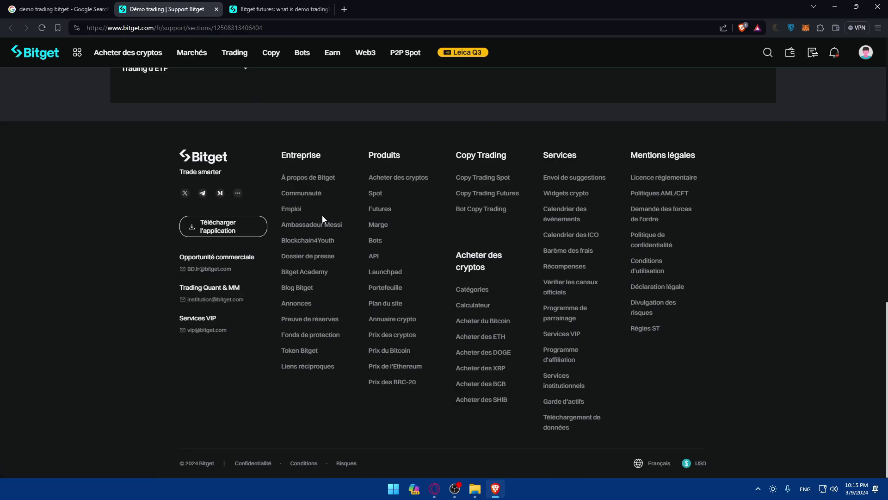
Switch the Bitget support site's language from Français to English.
{"action": "left_click", "coordinate": [650, 461]}
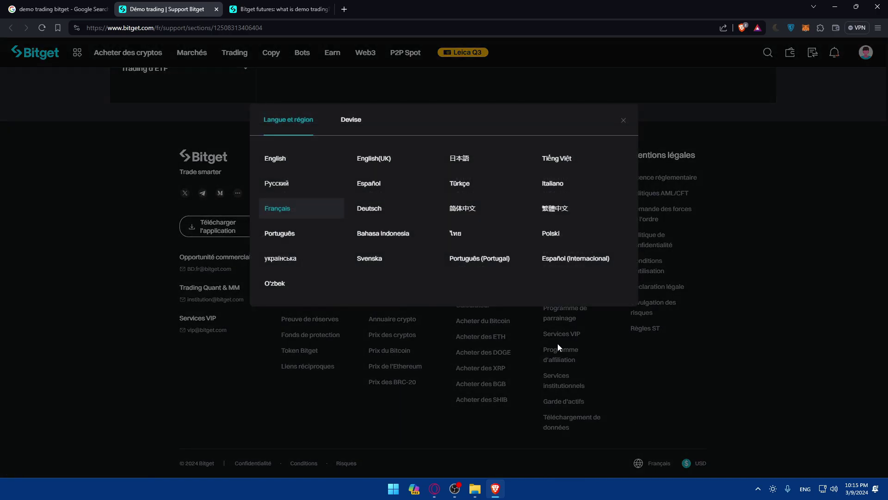
{"action": "left_click", "coordinate": [299, 199]}
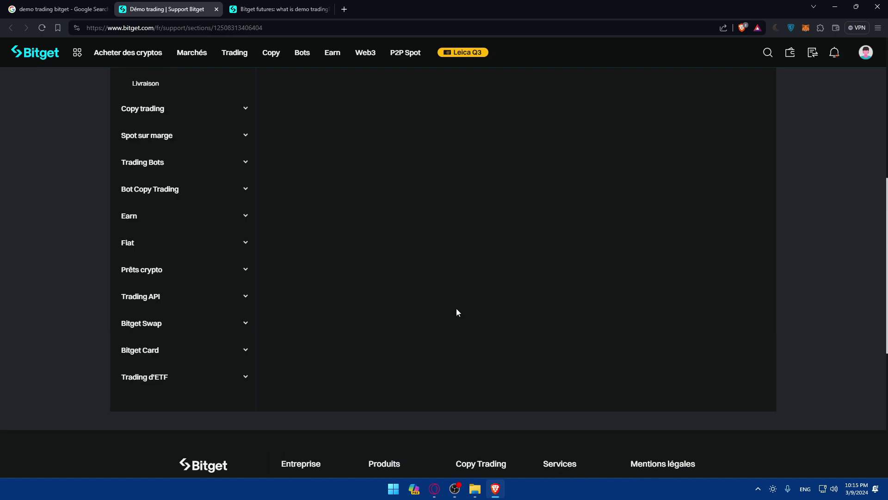
{"action": "scroll", "coordinate": [456, 308], "scroll_direction": "down", "scroll_amount": 2}
{"action": "scroll", "coordinate": [456, 308], "scroll_direction": "up", "scroll_amount": 2}
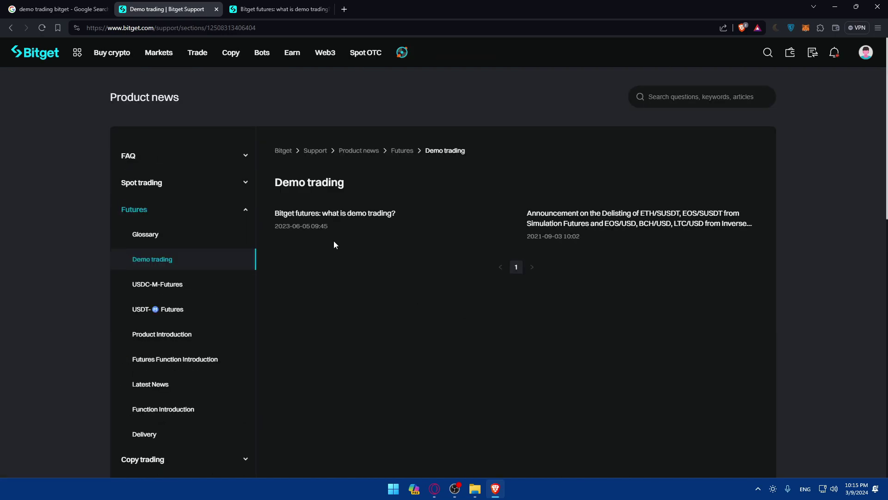
Open 'Bitget futures: what is demo trading?' and read its opening paragraph.
{"action": "left_click", "coordinate": [313, 218]}
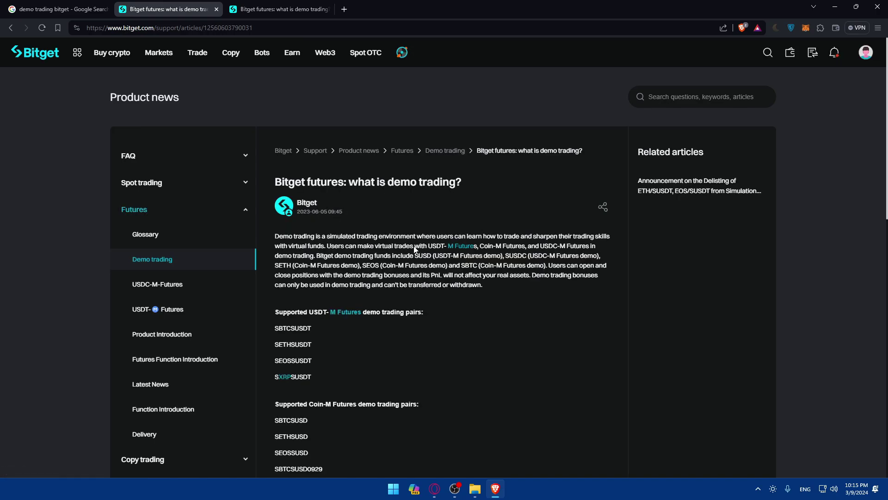
{"action": "left_click_drag", "start_coordinate": [323, 237], "coordinate": [360, 237]}
{"action": "left_click", "coordinate": [389, 235]}
{"action": "left_click_drag", "start_coordinate": [435, 236], "coordinate": [576, 237]}
{"action": "left_click", "coordinate": [576, 237]}
{"action": "left_click_drag", "start_coordinate": [306, 245], "coordinate": [334, 246]}
{"action": "left_click", "coordinate": [334, 246]}
{"action": "left_click_drag", "start_coordinate": [326, 256], "coordinate": [352, 255]}
{"action": "left_click", "coordinate": [369, 258]}
Read further down the article to the supported demo pairs, then close the duplicate tab.
{"action": "scroll", "coordinate": [459, 294], "scroll_direction": "down", "scroll_amount": 2}
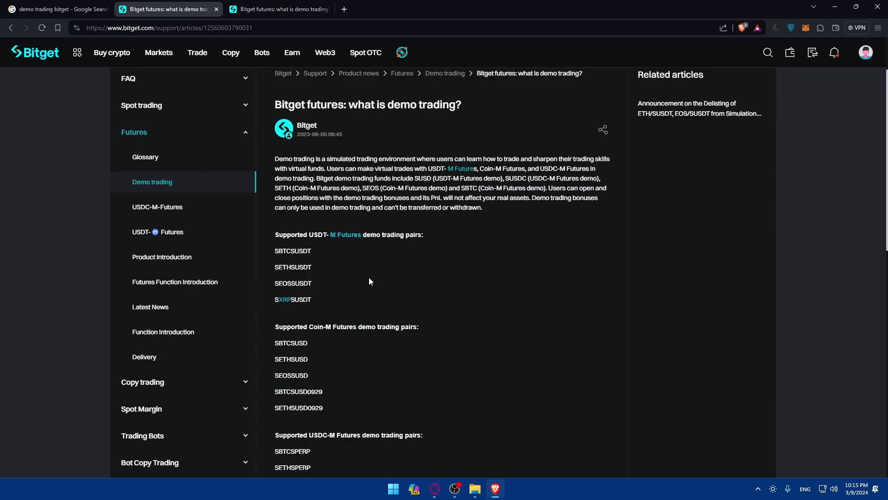
{"action": "scroll", "coordinate": [348, 277], "scroll_direction": "down", "scroll_amount": 3}
{"action": "scroll", "coordinate": [348, 276], "scroll_direction": "down", "scroll_amount": 3}
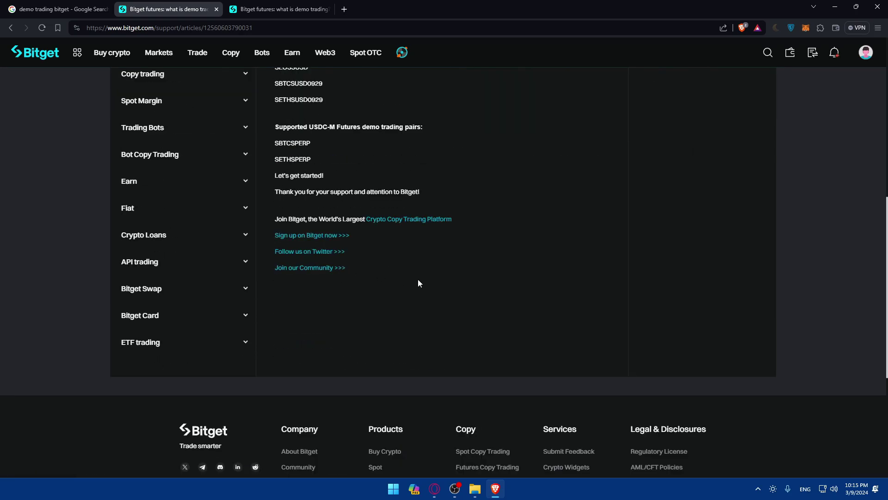
{"action": "scroll", "coordinate": [418, 283], "scroll_direction": "up", "scroll_amount": 6}
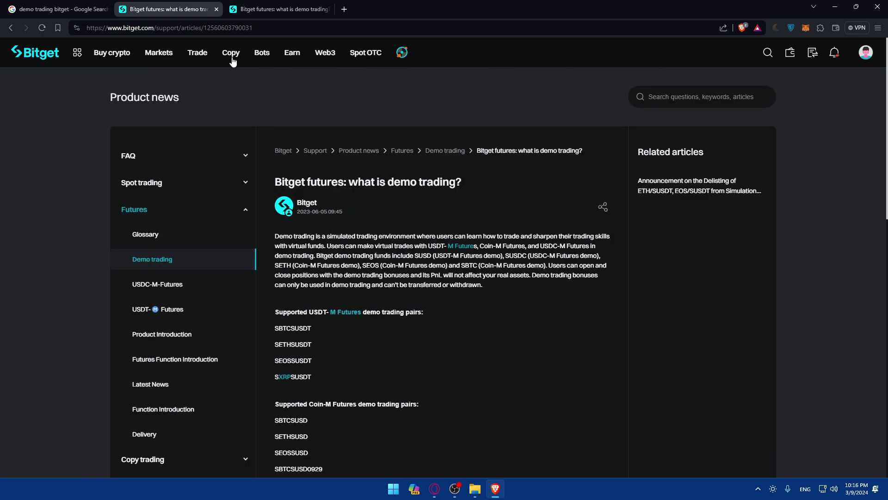
{"action": "left_click", "coordinate": [216, 10]}
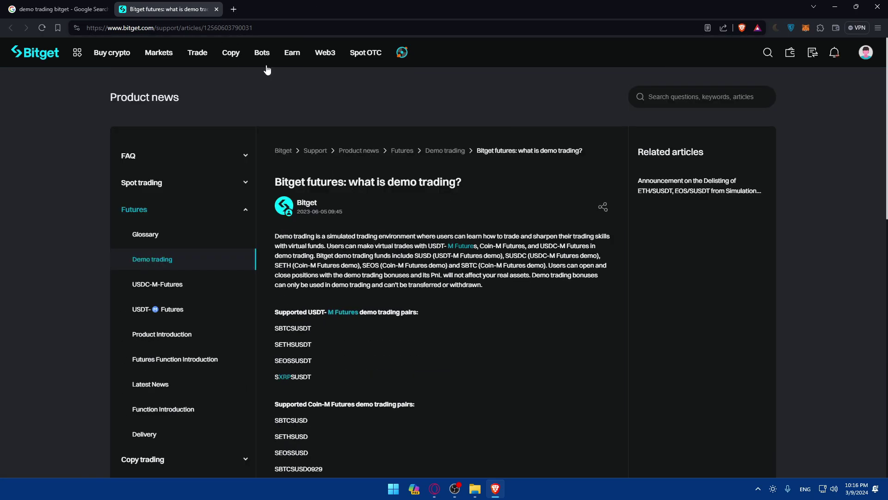
Close the remaining article tab and load bitget.com in its place.
{"action": "left_click", "coordinate": [216, 10]}
{"action": "left_click", "coordinate": [128, 27]}
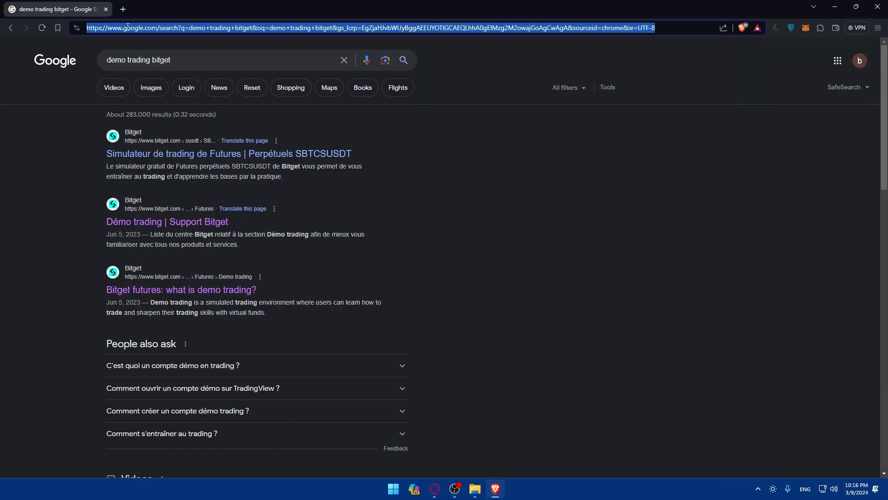
{"action": "type", "text": "bitget.com"}
{"action": "key", "text": "Return"}
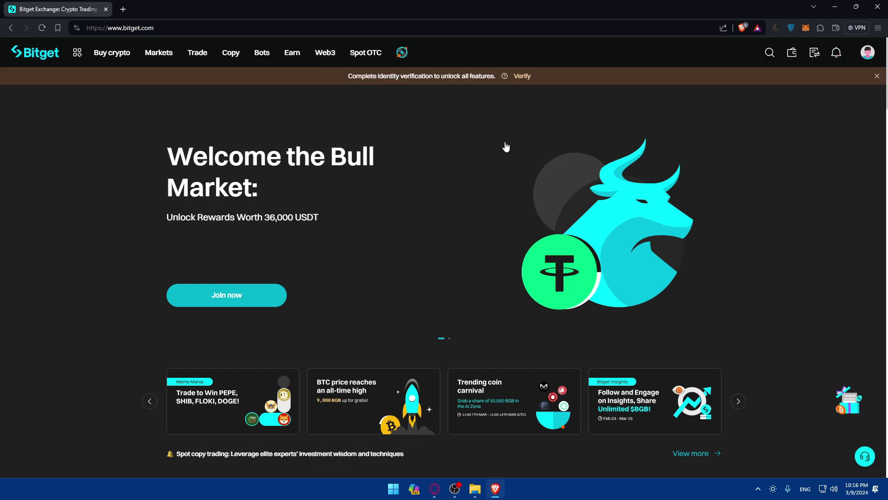
Open bitget.com in a new private window and reach its Log in page.
{"action": "key", "text": "ctrl+shift+n"}
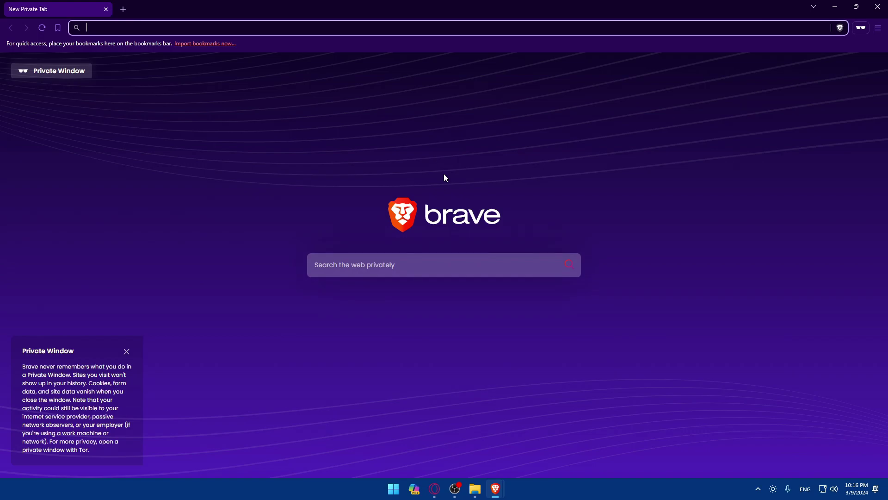
{"action": "type", "text": "bitget.com"}
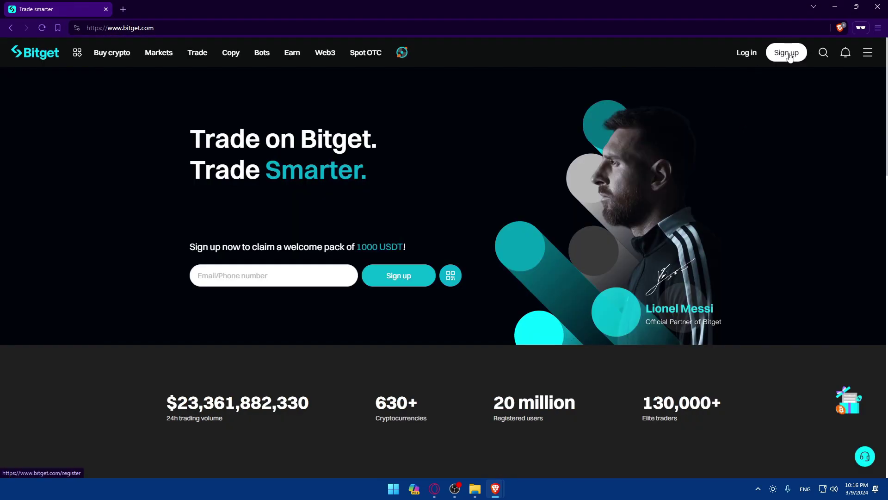
{"action": "left_click", "coordinate": [789, 54]}
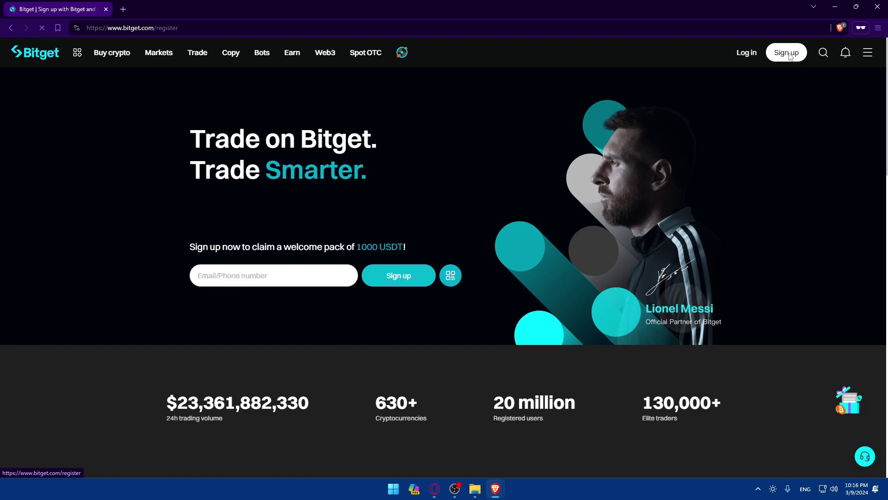
{"action": "key", "text": "alt+Left"}
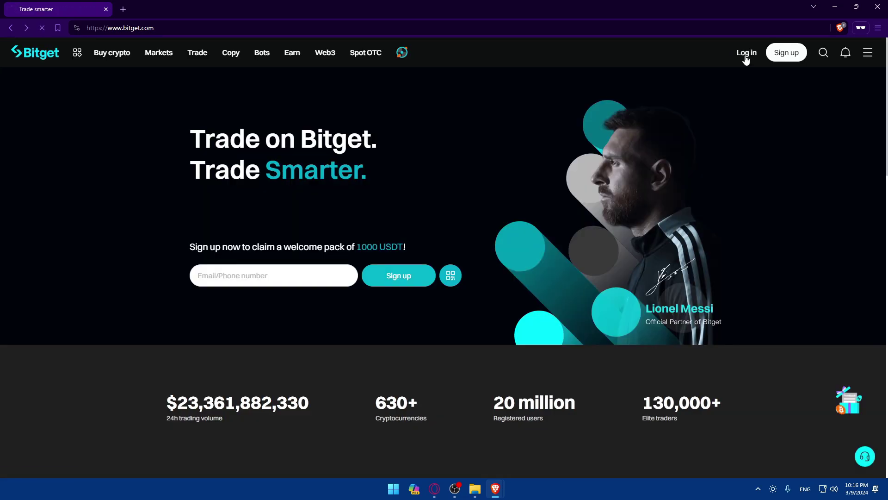
{"action": "left_click", "coordinate": [746, 54]}
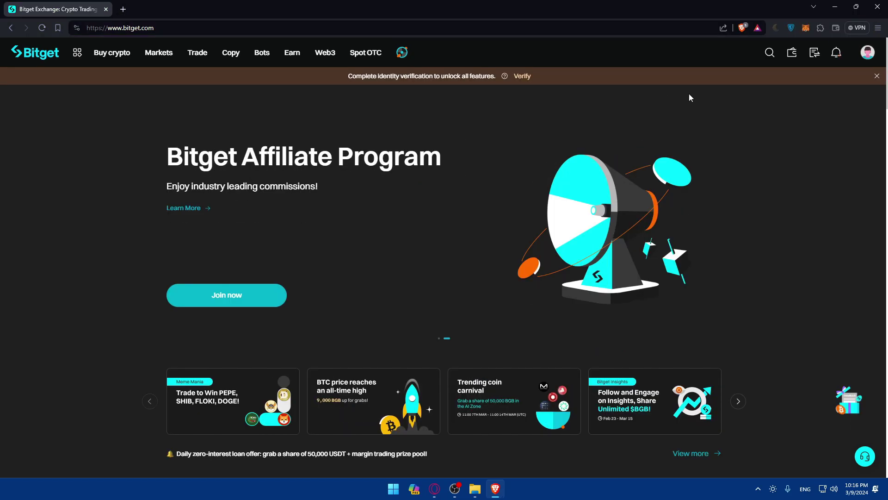
{"action": "mouse_move", "coordinate": [833, 54]}
{"action": "left_click", "coordinate": [793, 111]}
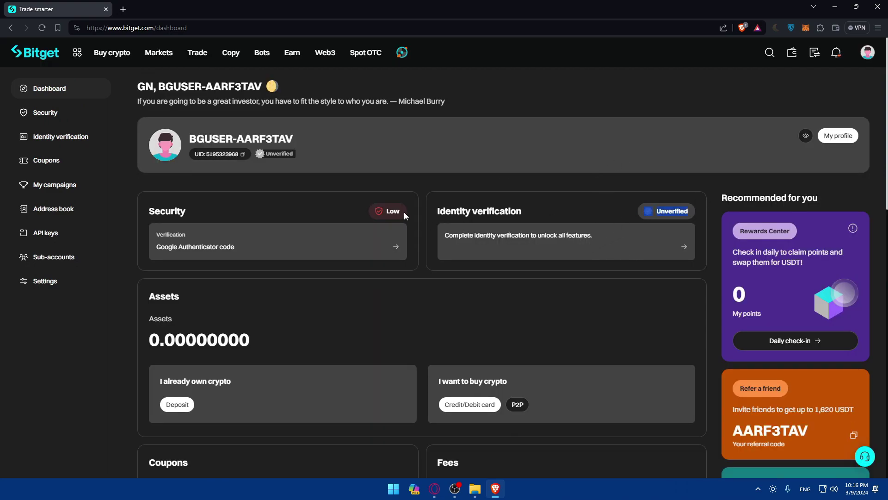
{"action": "left_click_drag", "start_coordinate": [404, 212], "coordinate": [357, 202]}
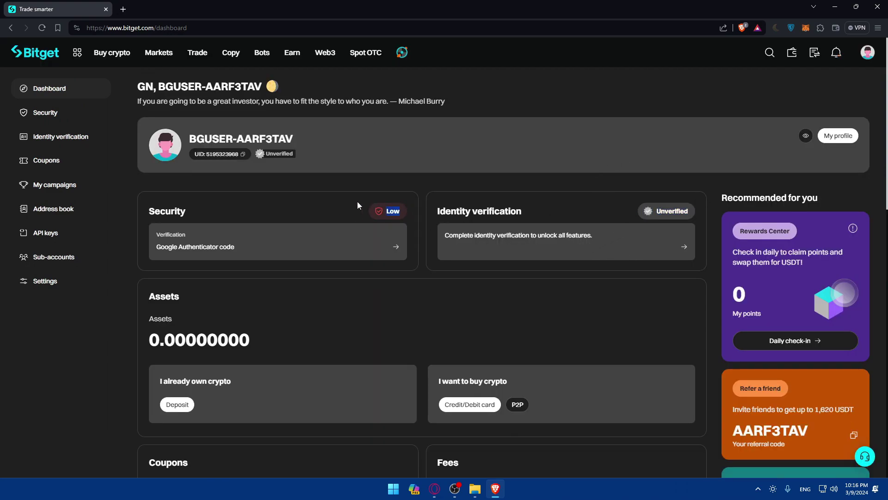
{"action": "left_click", "coordinate": [370, 247]}
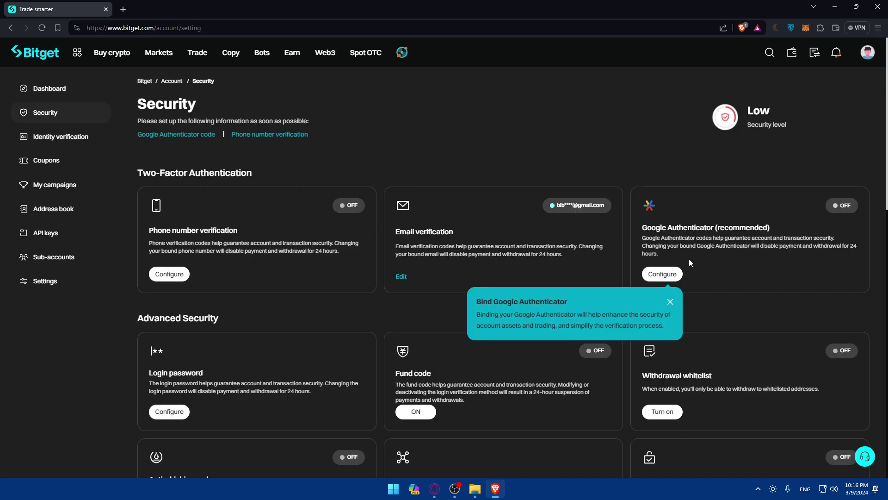
{"action": "key", "text": "alt+Left"}
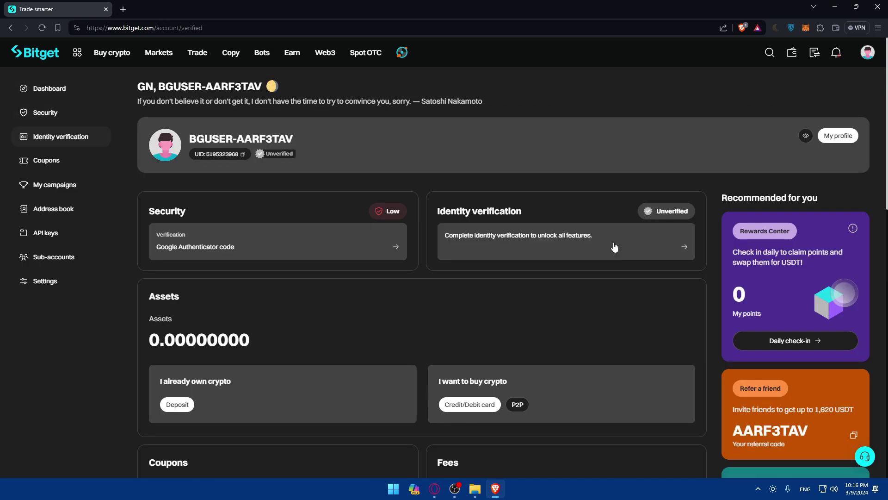
{"action": "left_click", "coordinate": [615, 247]}
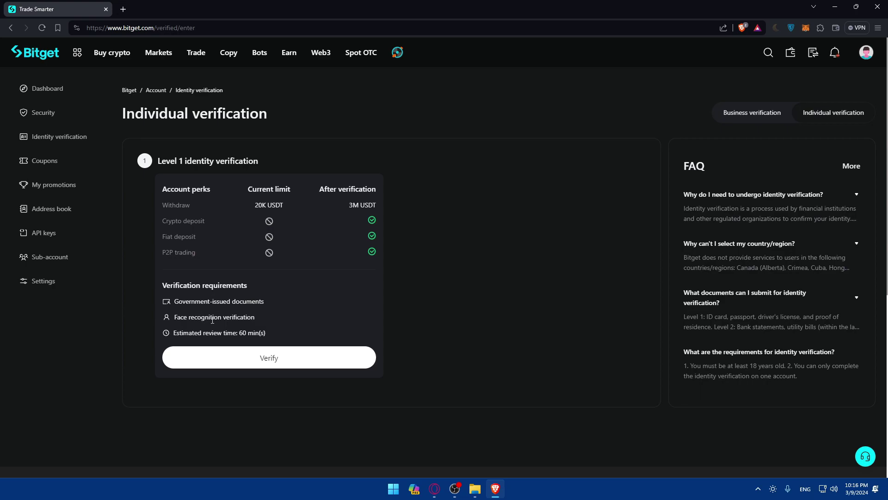
{"action": "left_click_drag", "start_coordinate": [257, 317], "coordinate": [225, 316]}
{"action": "left_click", "coordinate": [34, 90]}
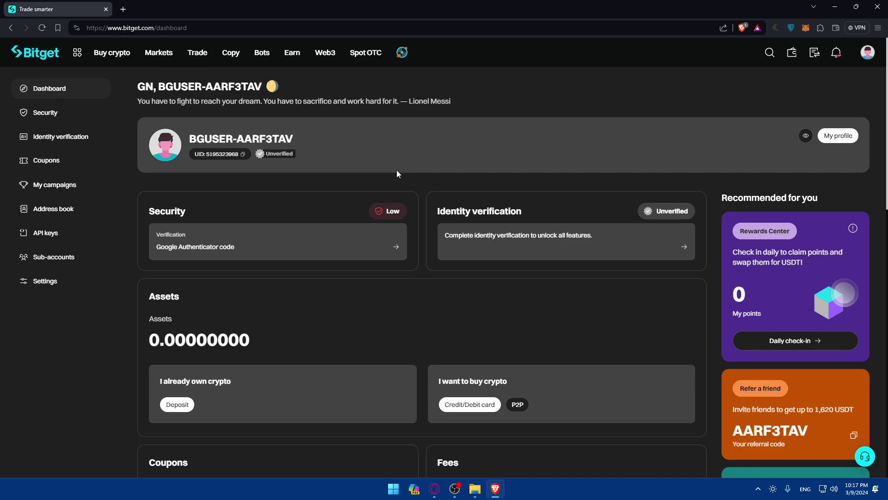
{"action": "key", "text": "alt+Tab"}
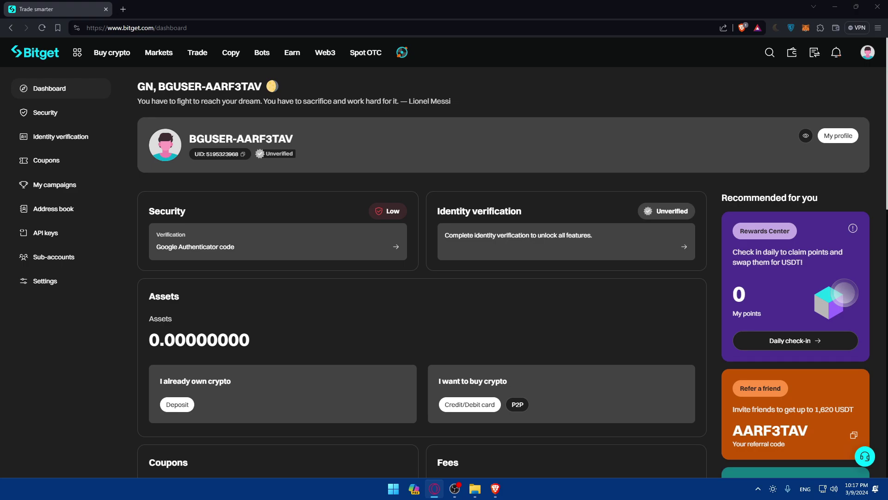
Go from the BTCUSDT futures page to the USDT-M futures demo for SBTCSUSDT.
{"action": "mouse_move", "coordinate": [185, 56]}
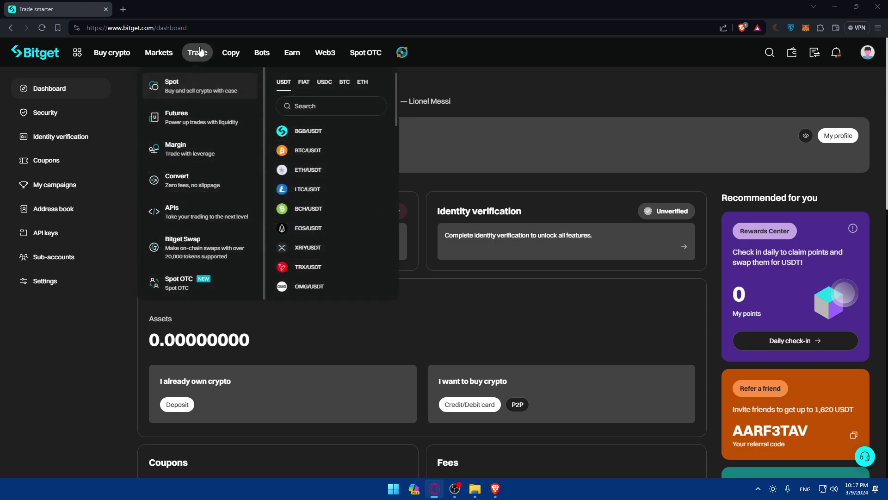
{"action": "left_click", "coordinate": [191, 116]}
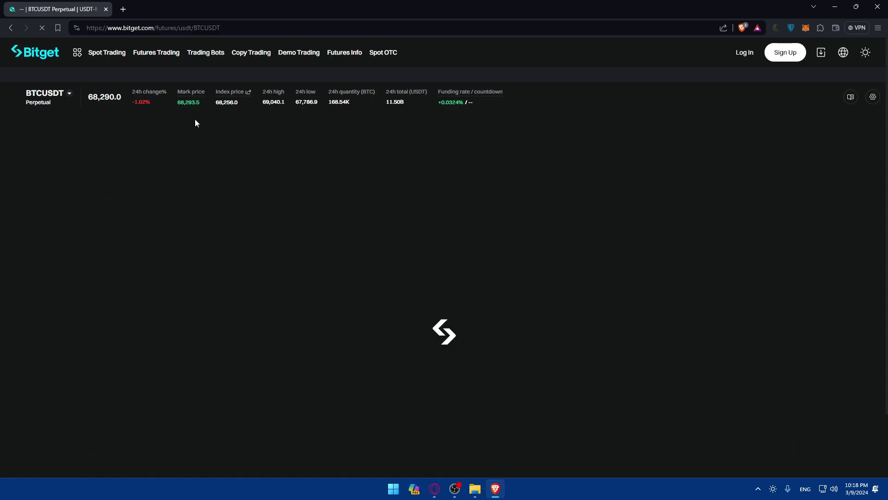
{"action": "mouse_move", "coordinate": [301, 55]}
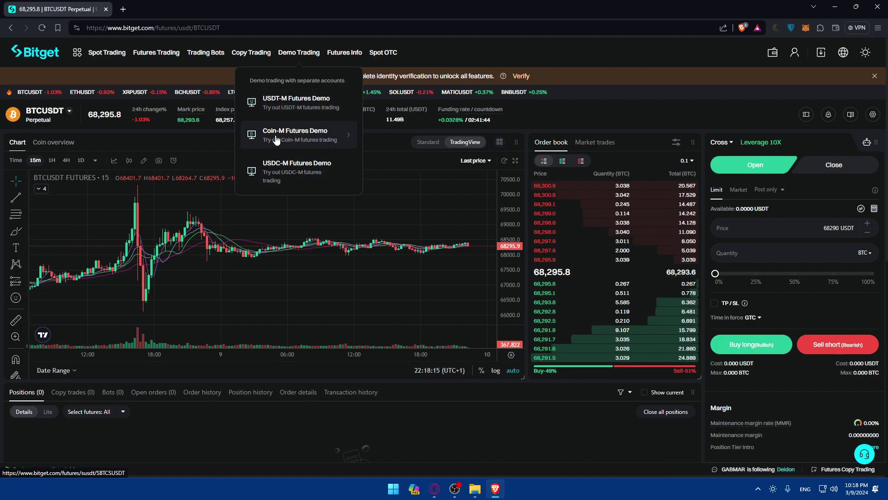
{"action": "left_click", "coordinate": [286, 110]}
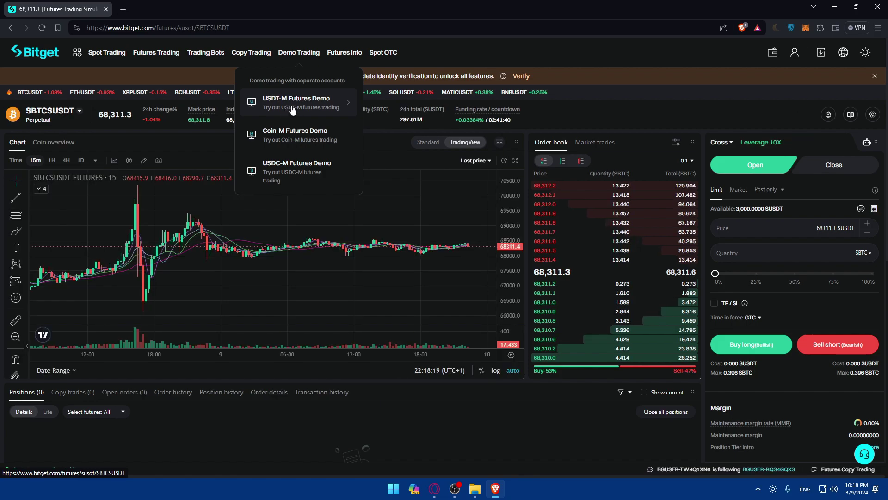
{"action": "left_click", "coordinate": [291, 134]}
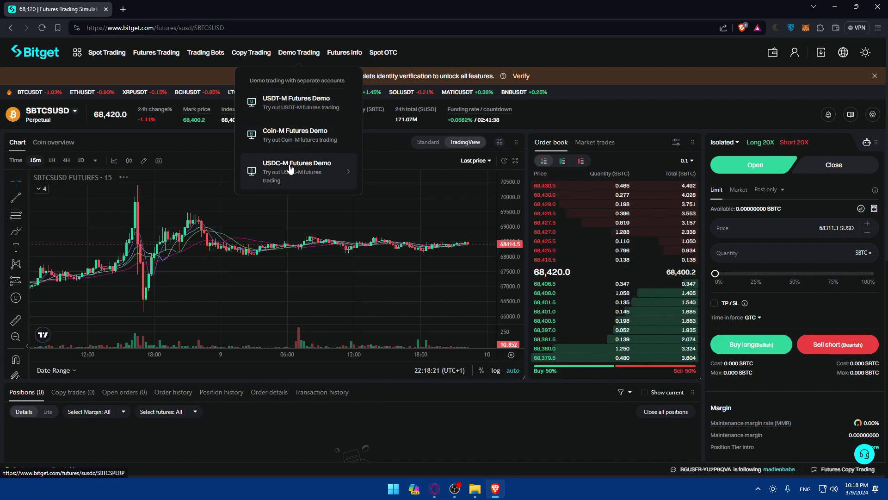
{"action": "left_click", "coordinate": [284, 103]}
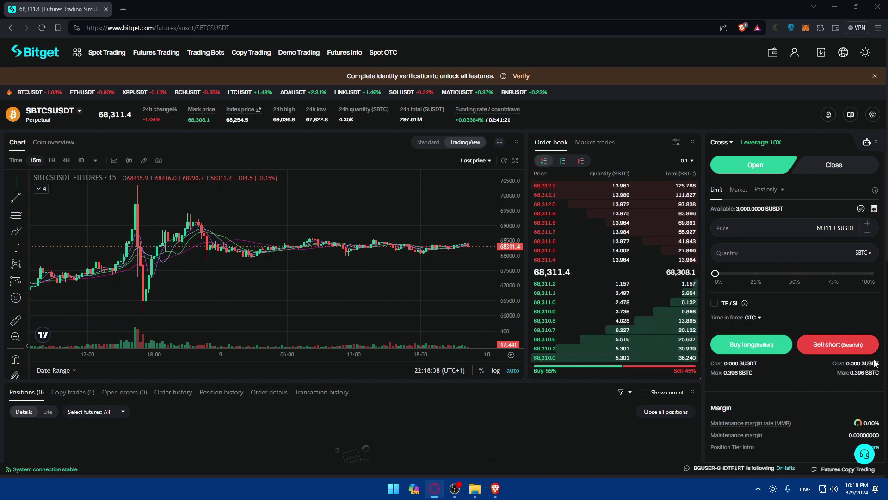
Keep cross margin mode and drag the leverage slider from 10X to 1X, then confirm.
{"action": "left_click", "coordinate": [726, 142]}
{"action": "left_click", "coordinate": [719, 142]}
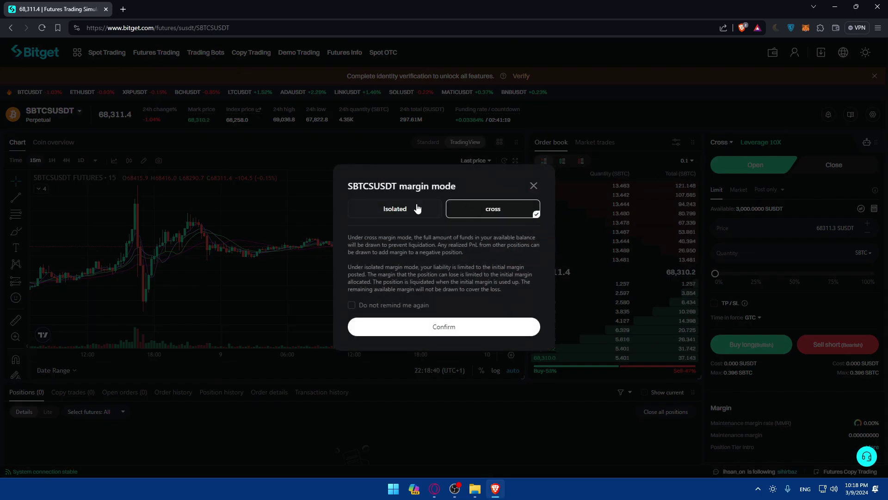
{"action": "left_click", "coordinate": [534, 186]}
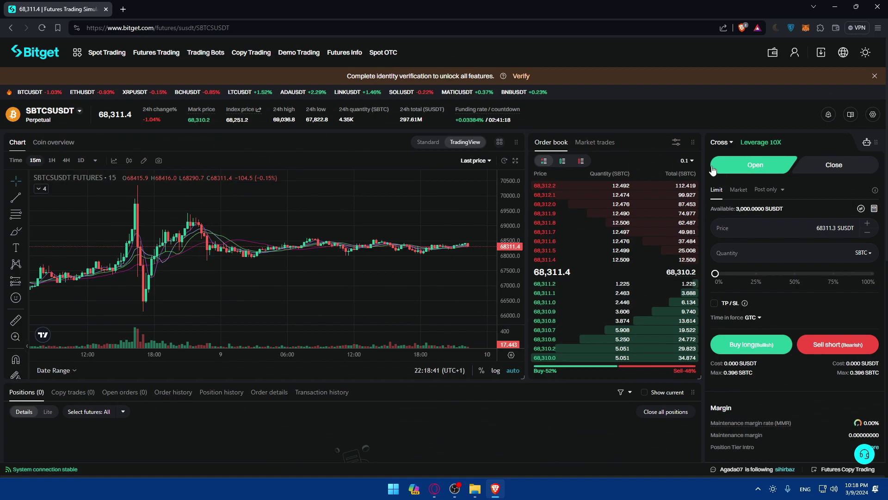
{"action": "left_click", "coordinate": [758, 145]}
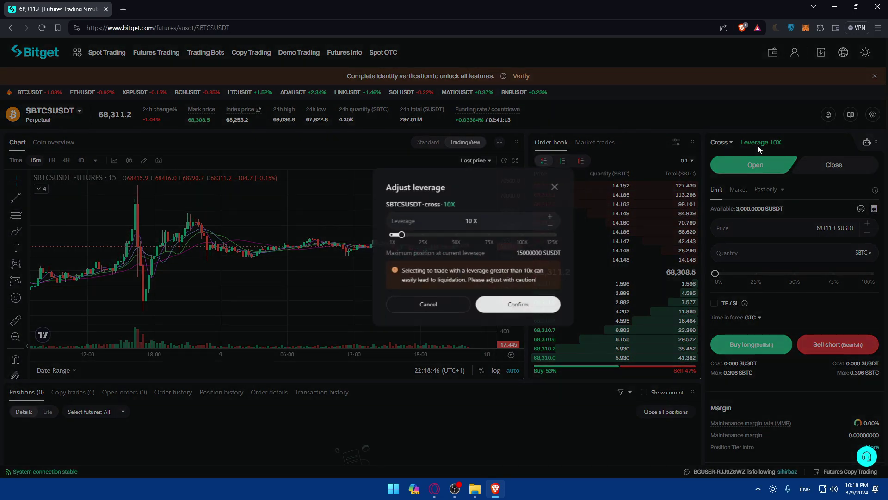
{"action": "left_click_drag", "start_coordinate": [365, 244], "coordinate": [320, 252]}
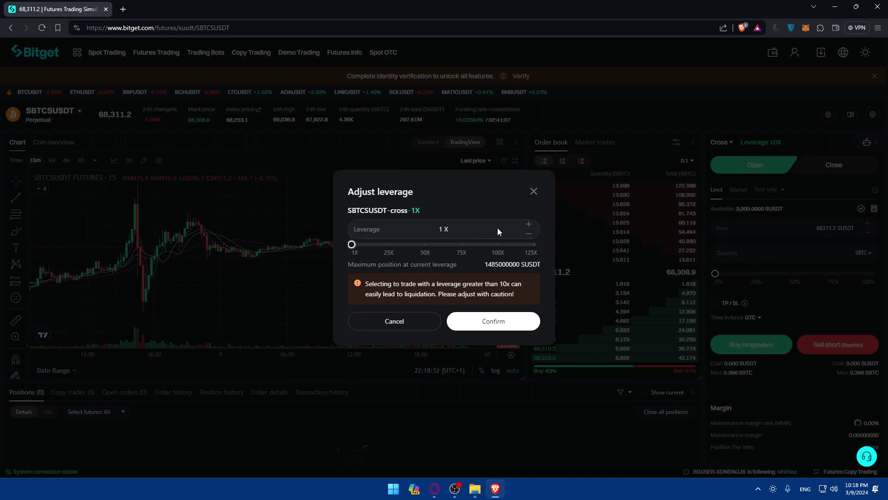
{"action": "left_click", "coordinate": [486, 321]}
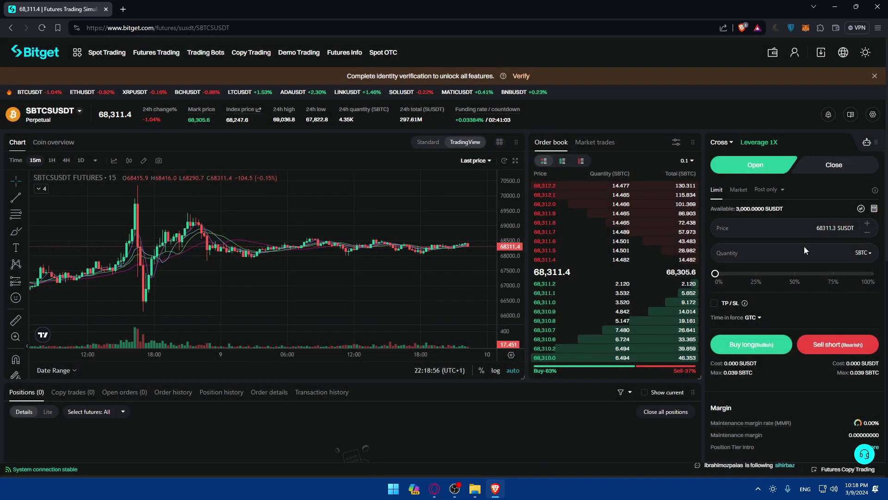
Switch the SBTCSUSDT price chart to 1-minute candles.
{"action": "left_click", "coordinate": [779, 252]}
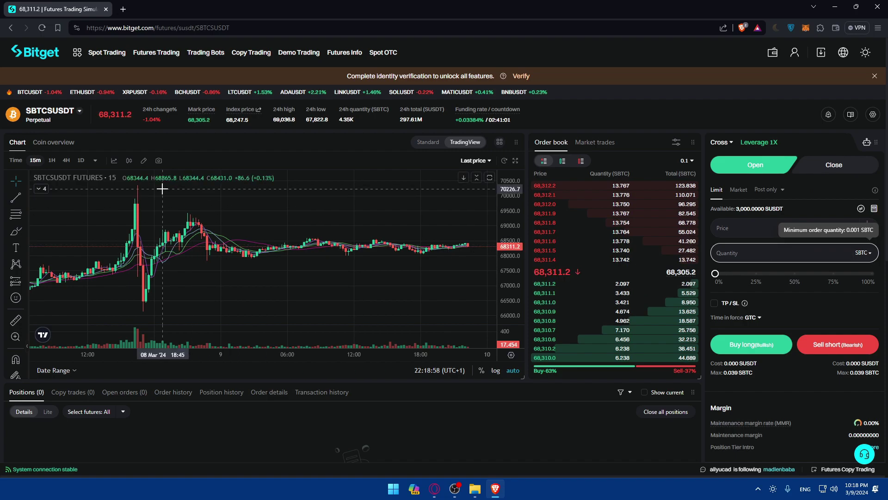
{"action": "scroll", "coordinate": [321, 229], "scroll_direction": "up", "scroll_amount": 5}
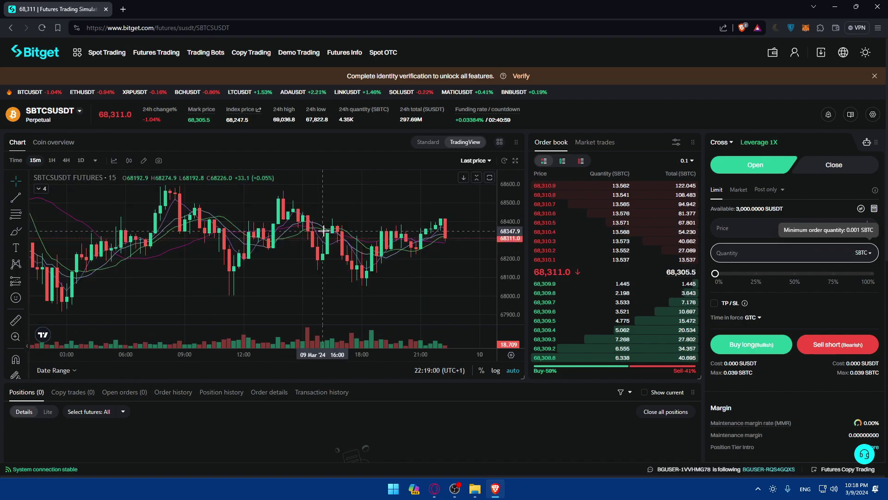
{"action": "scroll", "coordinate": [319, 237], "scroll_direction": "up", "scroll_amount": 4}
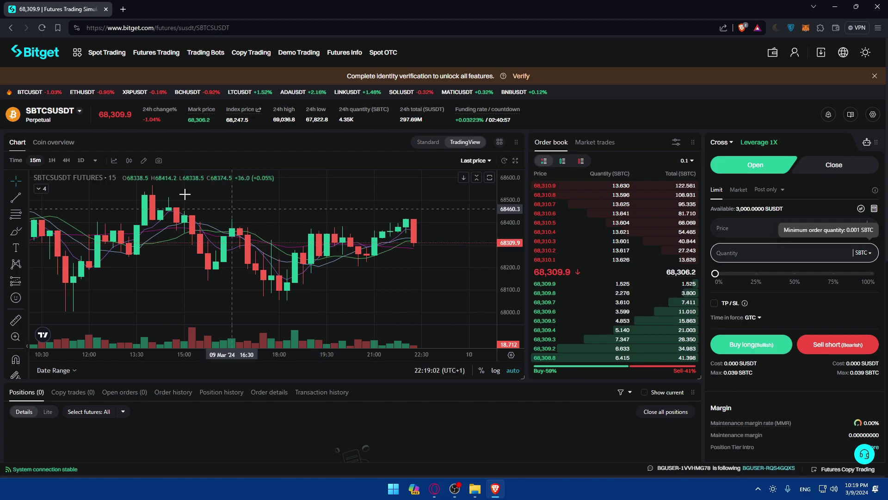
{"action": "left_click", "coordinate": [95, 160]}
{"action": "left_click", "coordinate": [145, 204]}
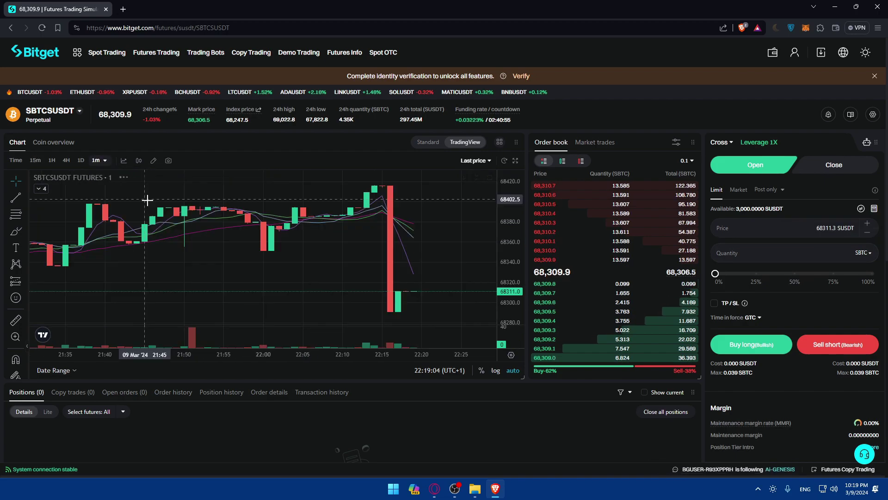
Try a buy-long order for 10 SBTC and confirm it.
{"action": "left_click", "coordinate": [770, 251]}
{"action": "type", "text": "10"}
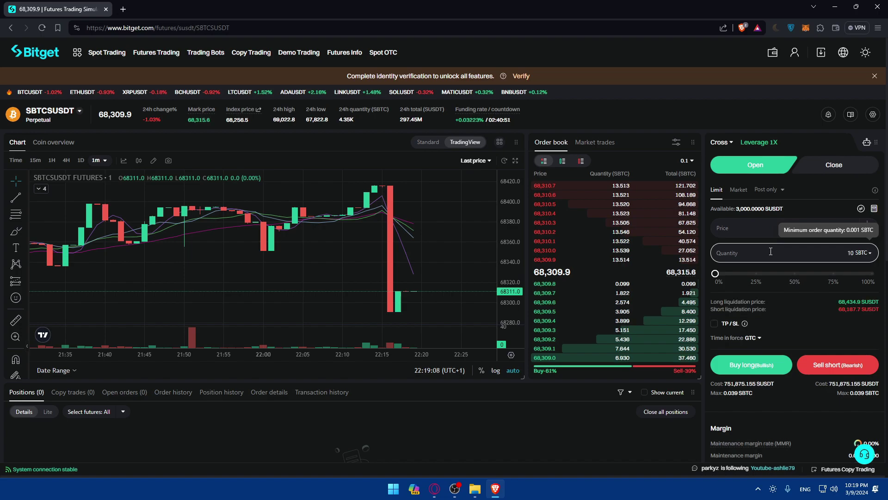
{"action": "left_click", "coordinate": [764, 365]}
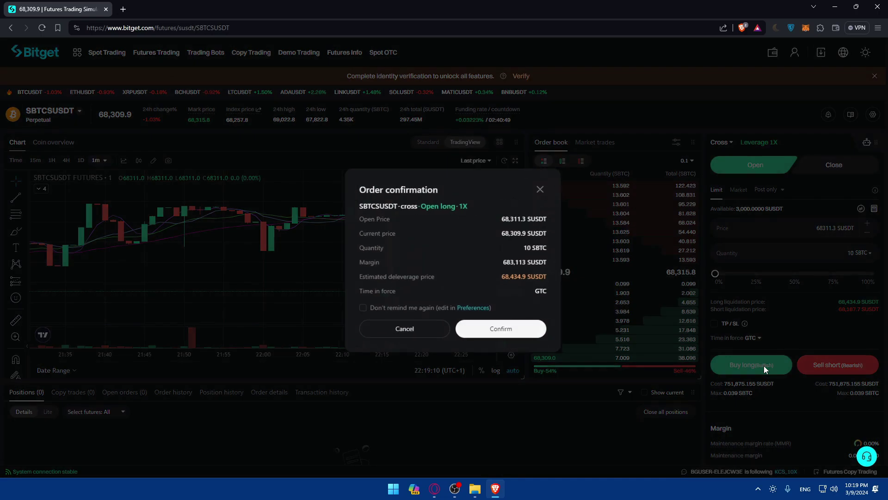
{"action": "left_click", "coordinate": [468, 327]}
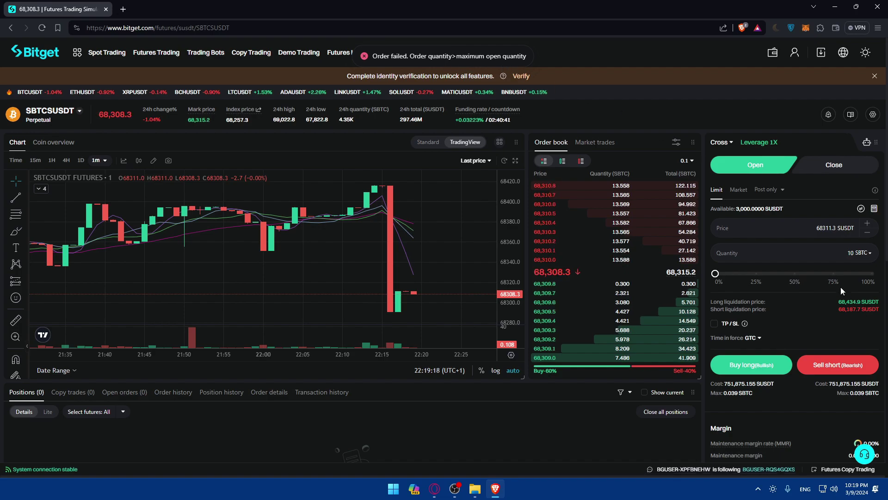
Retry buy long with 1 SBTC, then 0.1 SBTC, and check the Assets section.
{"action": "left_click_drag", "start_coordinate": [812, 255], "coordinate": [870, 260]}
{"action": "type", "text": "1"}
{"action": "left_click", "coordinate": [741, 365]}
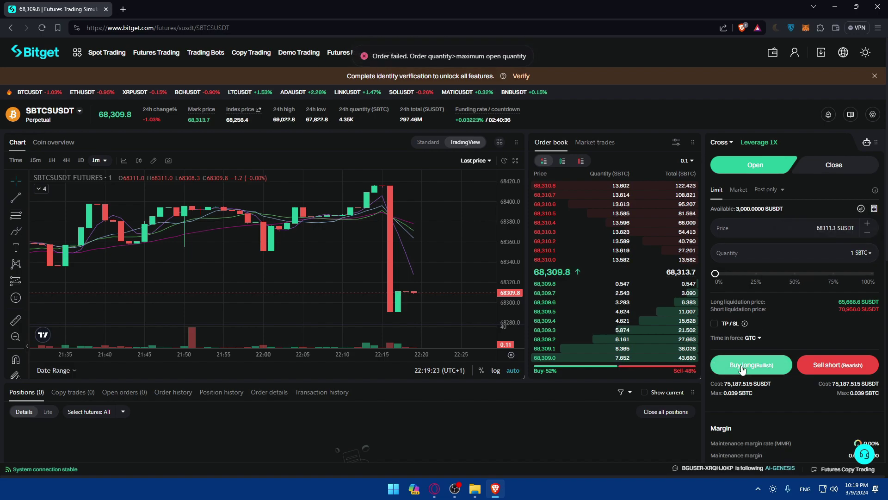
{"action": "left_click_drag", "start_coordinate": [832, 253], "coordinate": [887, 263]}
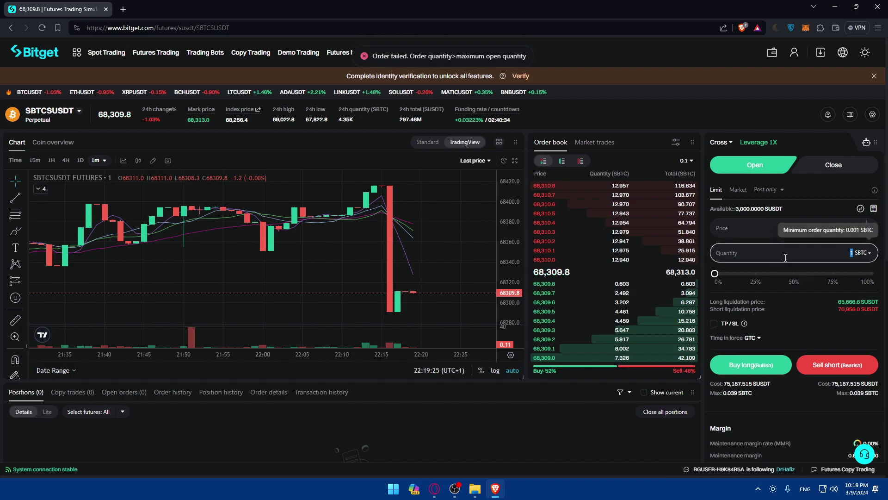
{"action": "type", "text": "0."}
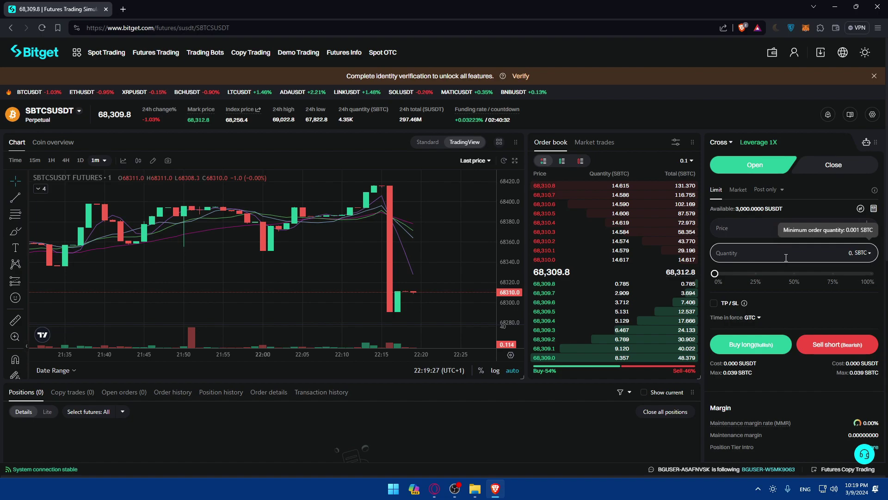
{"action": "type", "text": "1"}
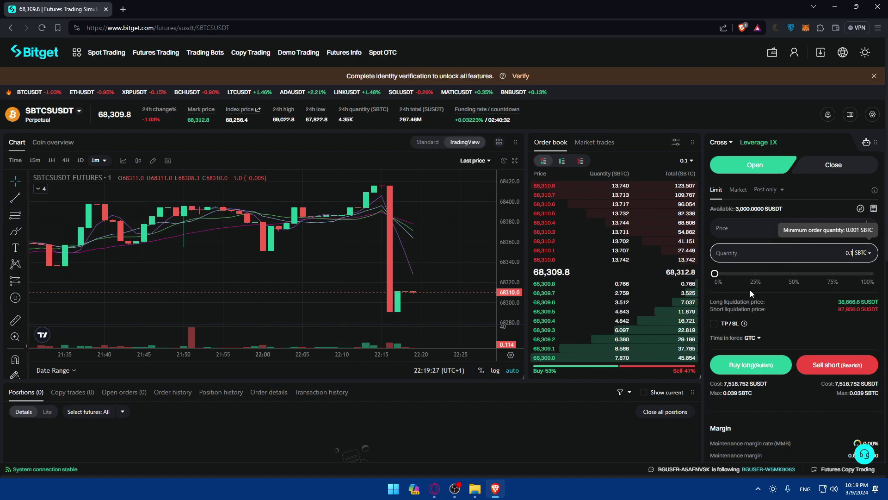
{"action": "left_click", "coordinate": [758, 365]}
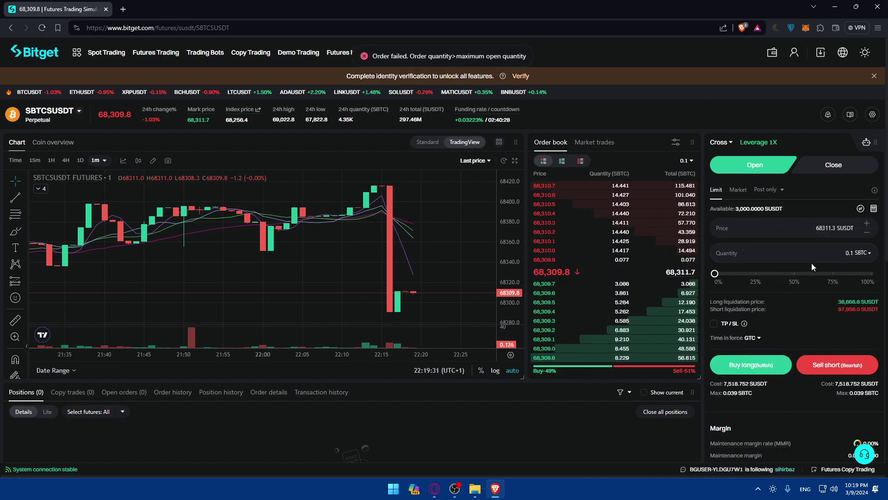
{"action": "scroll", "coordinate": [813, 236], "scroll_direction": "down", "scroll_amount": 2}
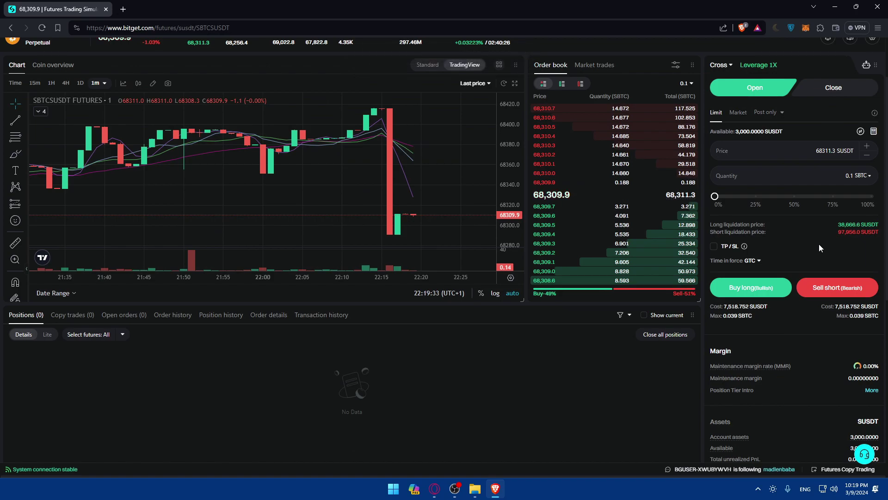
{"action": "scroll", "coordinate": [819, 243], "scroll_direction": "down", "scroll_amount": 2}
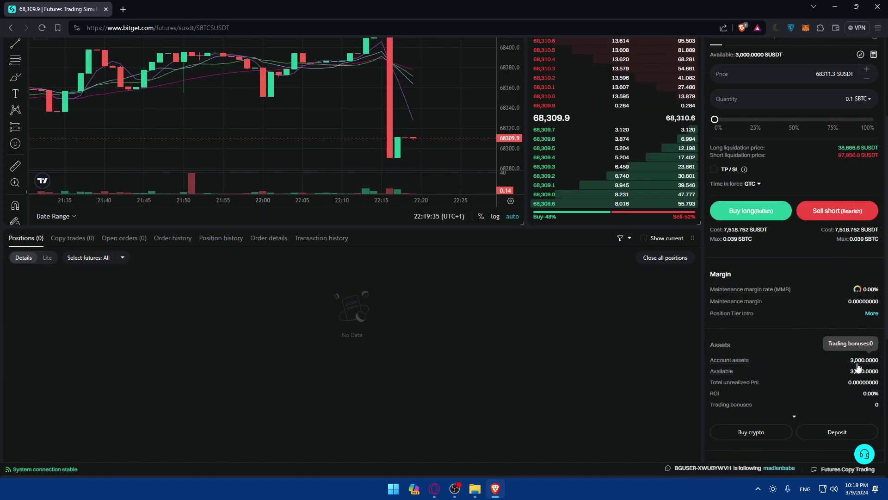
{"action": "scroll", "coordinate": [854, 324], "scroll_direction": "up", "scroll_amount": 4}
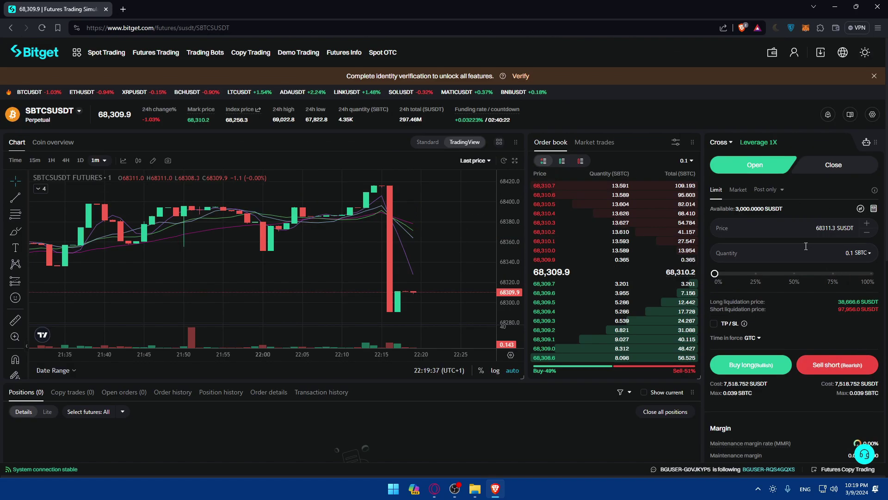
Place a buy-long limit order at 2000 SUSDT, then switch the order panel to Close.
{"action": "double_click", "coordinate": [835, 227]}
{"action": "type", "text": "2000"}
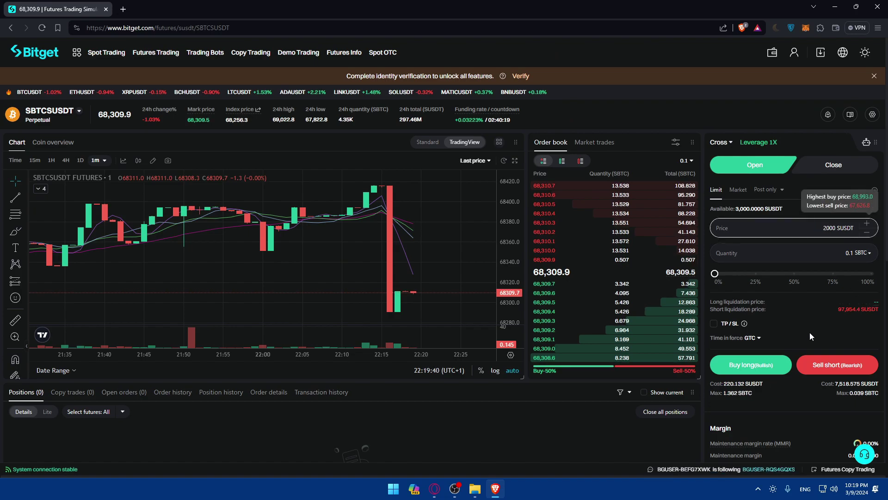
{"action": "left_click", "coordinate": [758, 365]}
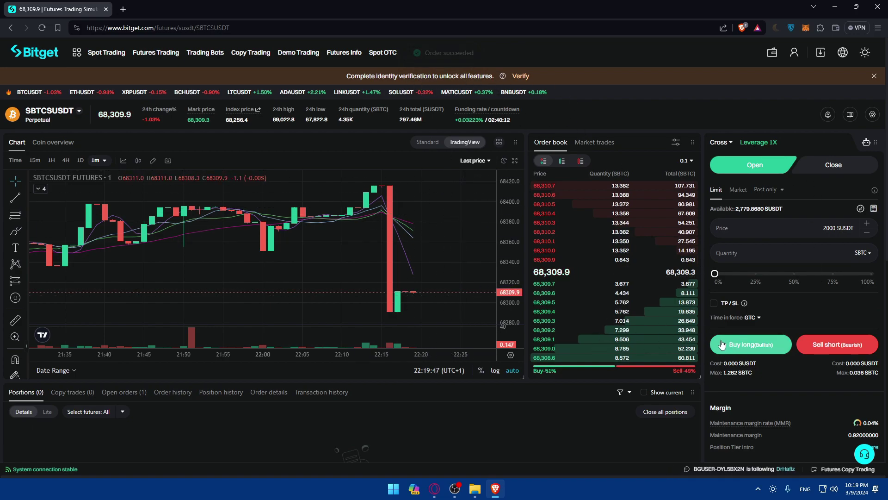
{"action": "left_click", "coordinate": [751, 344]}
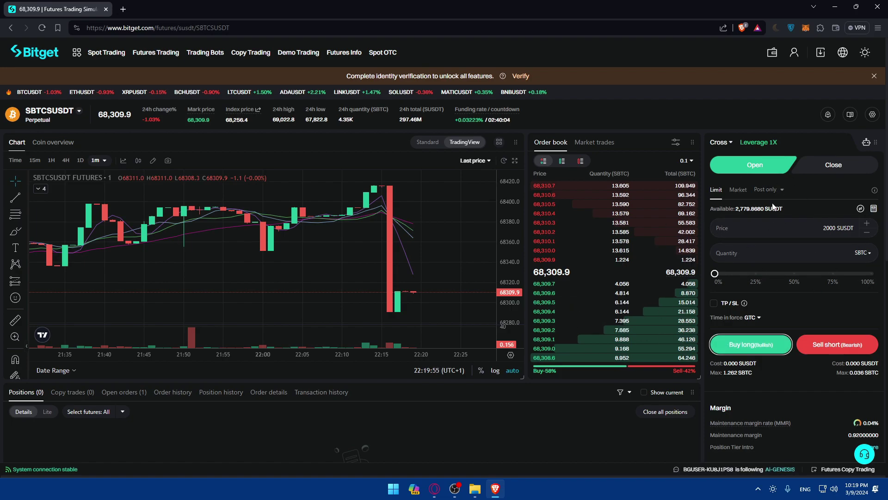
{"action": "left_click", "coordinate": [817, 171]}
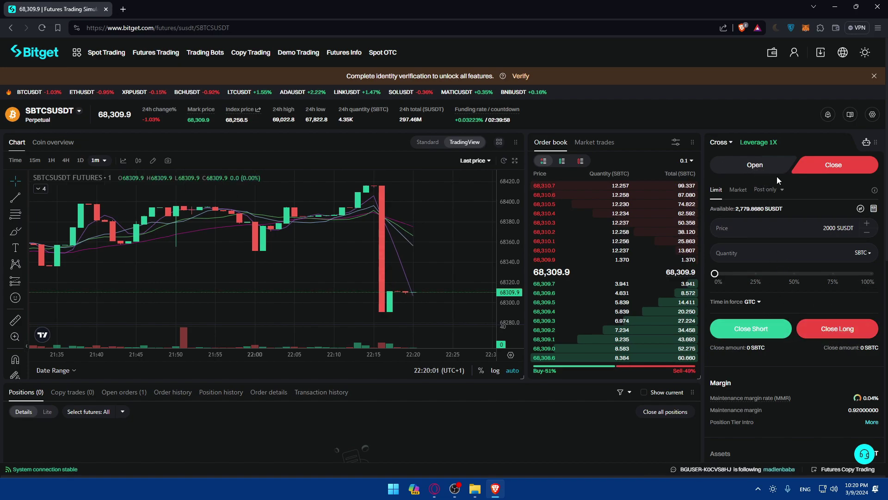
{"action": "left_click", "coordinate": [739, 193]}
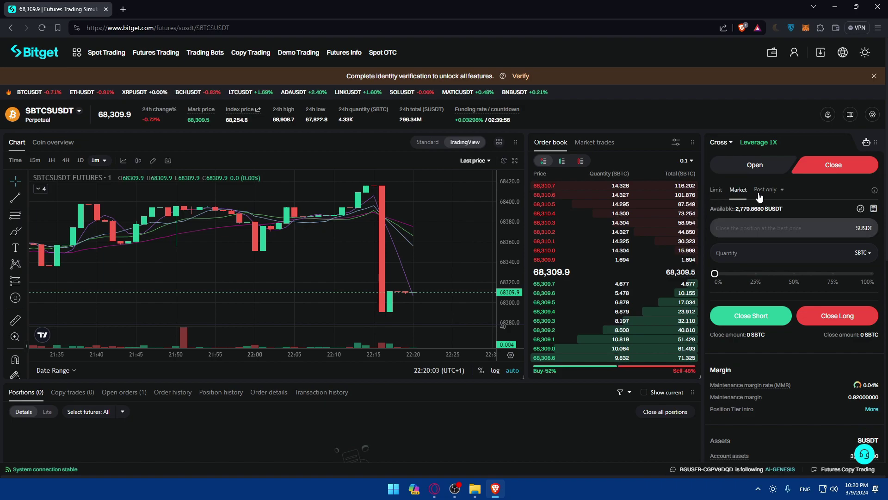
{"action": "left_click", "coordinate": [764, 191]}
{"action": "left_click", "coordinate": [715, 193]}
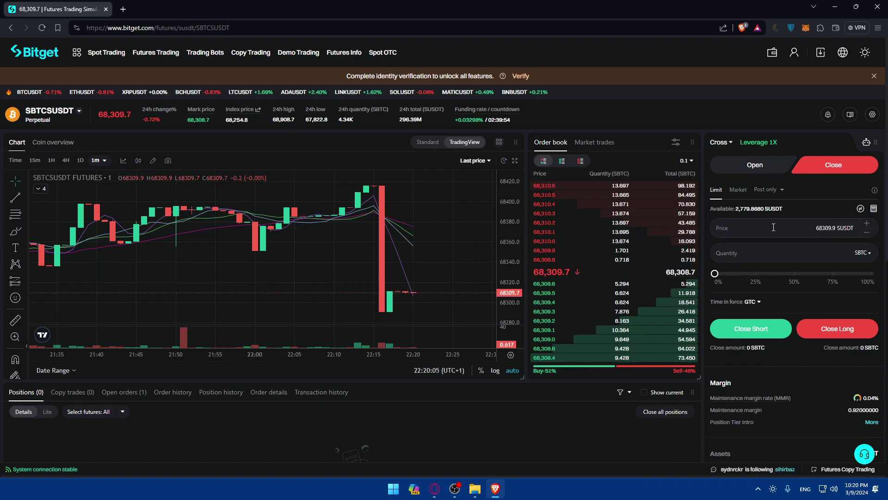
{"action": "scroll", "coordinate": [777, 245], "scroll_direction": "down", "scroll_amount": 5}
{"action": "scroll", "coordinate": [804, 263], "scroll_direction": "up", "scroll_amount": 2}
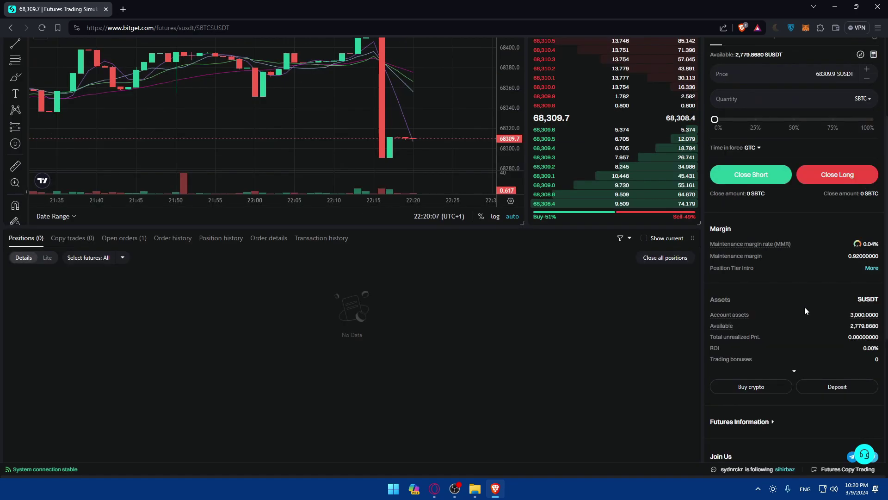
{"action": "scroll", "coordinate": [791, 301], "scroll_direction": "up", "scroll_amount": 1}
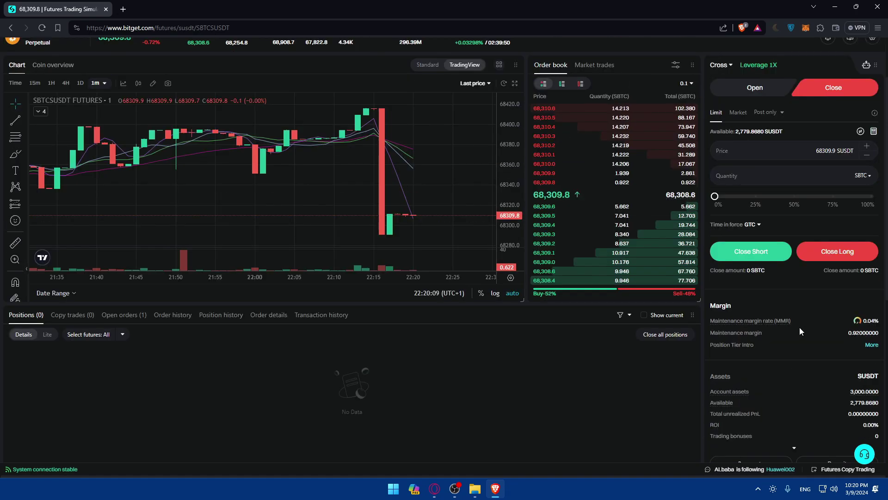
Zoom the SBTCSUSDT chart out to show candles back to about 20:50.
{"action": "scroll", "coordinate": [799, 326], "scroll_direction": "up", "scroll_amount": 2}
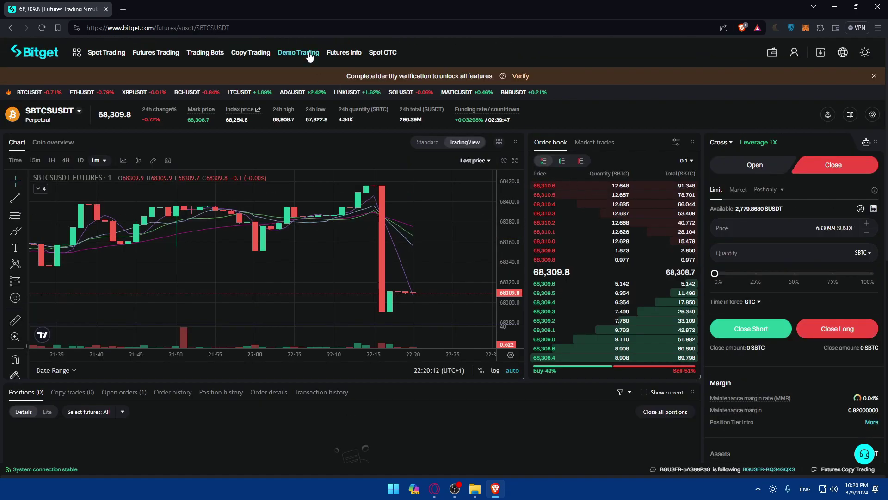
{"action": "mouse_move", "coordinate": [301, 53]}
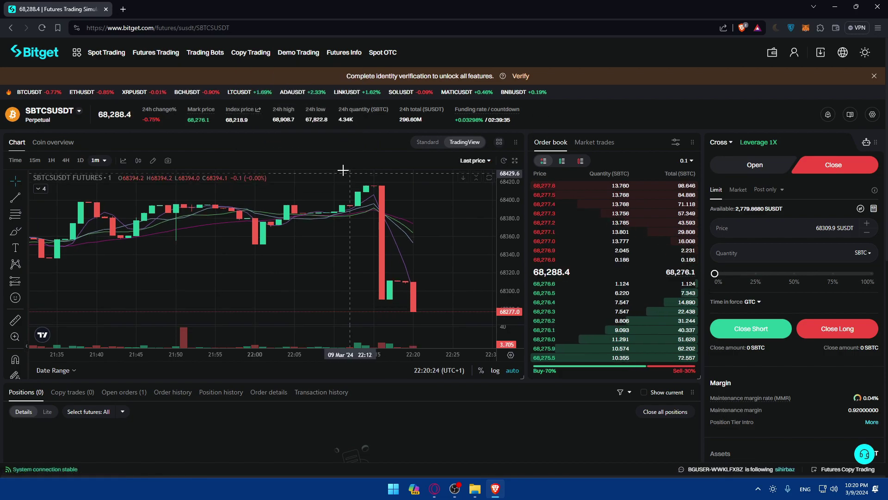
{"action": "scroll", "coordinate": [368, 238], "scroll_direction": "down", "scroll_amount": 3}
{"action": "scroll", "coordinate": [314, 230], "scroll_direction": "down", "scroll_amount": 3}
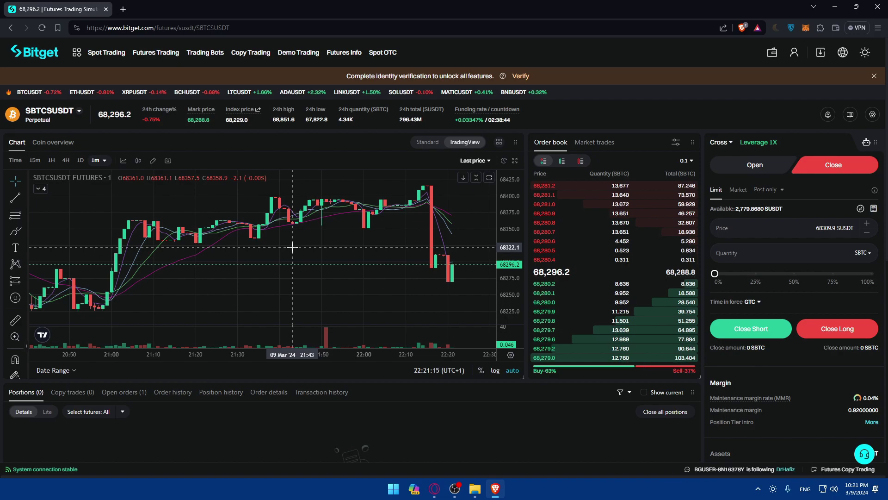
Zoom the chart out further to span roughly 19:00 to 22:30.
{"action": "scroll", "coordinate": [292, 228], "scroll_direction": "down", "scroll_amount": 4}
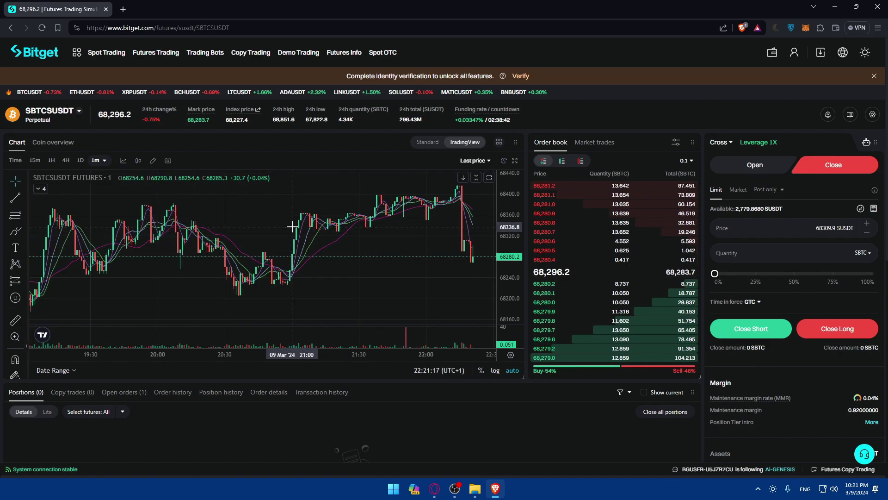
{"action": "scroll", "coordinate": [289, 227], "scroll_direction": "up", "scroll_amount": 1}
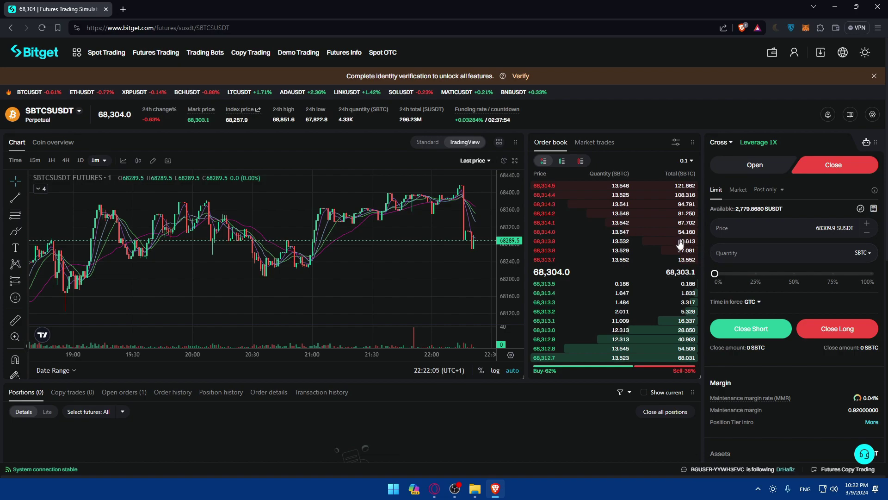
{"action": "scroll", "coordinate": [711, 231], "scroll_direction": "down", "scroll_amount": 2}
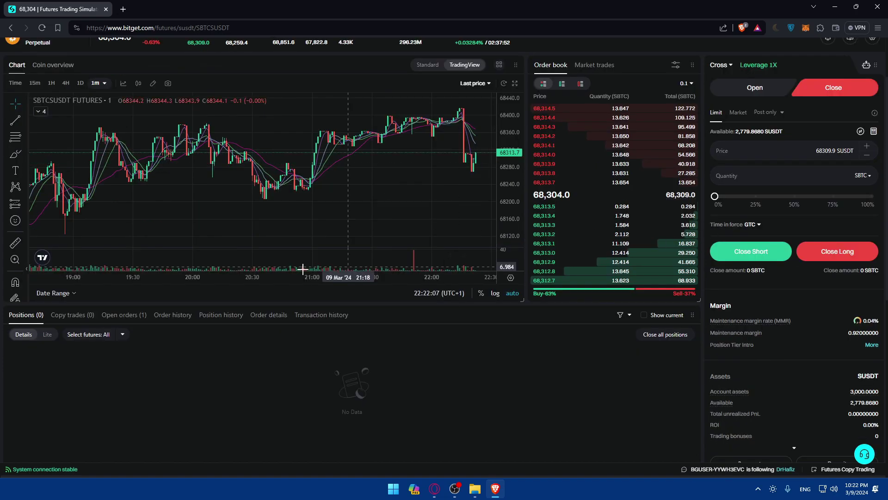